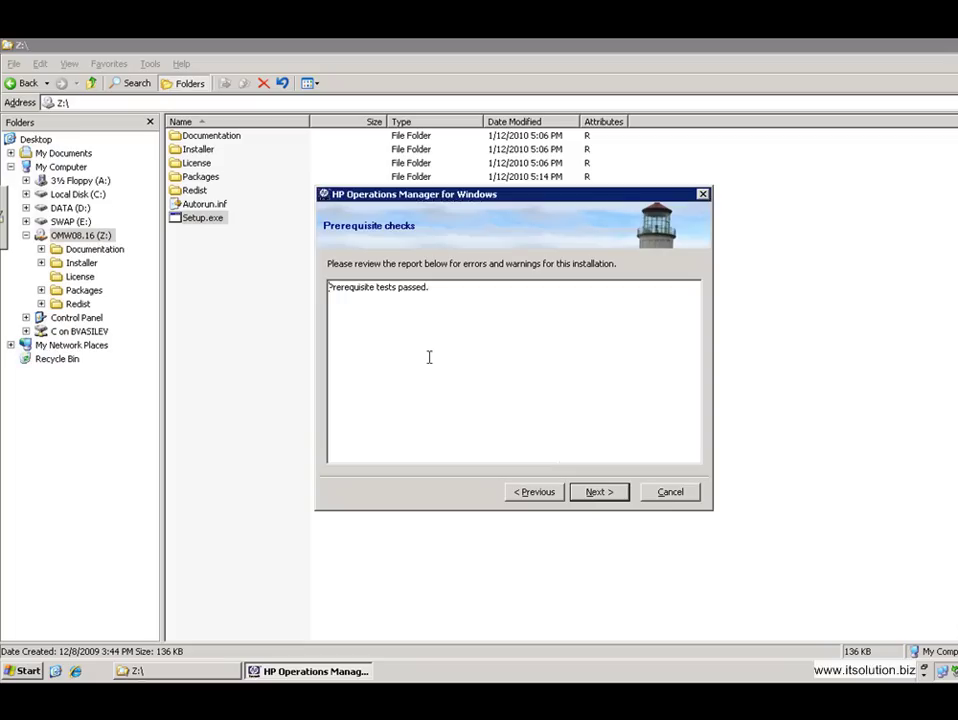
- Proceed past the prerequisite checks, agree to the WMI service restart, and accept the license agreement
{"action": "left_click", "coordinate": [612, 493]}
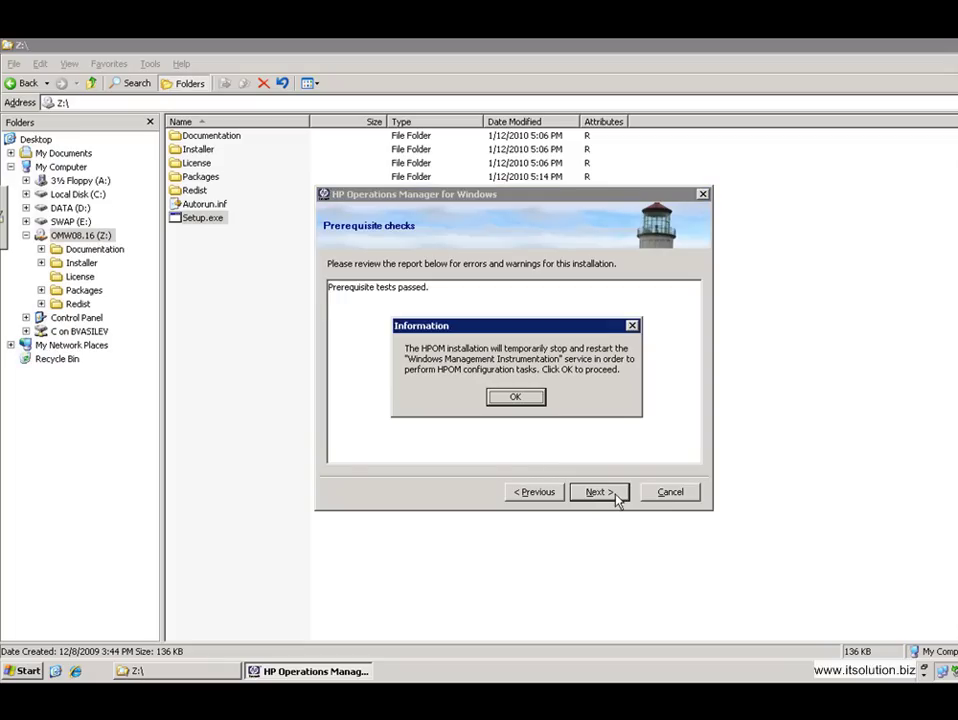
{"action": "left_click", "coordinate": [517, 398]}
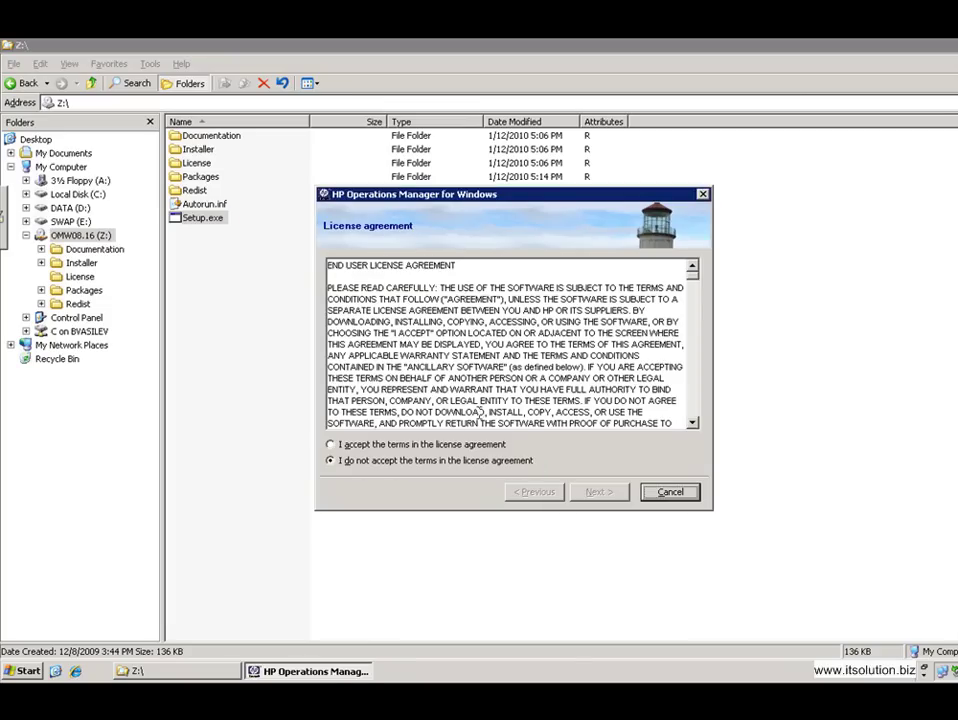
{"action": "left_click", "coordinate": [456, 445]}
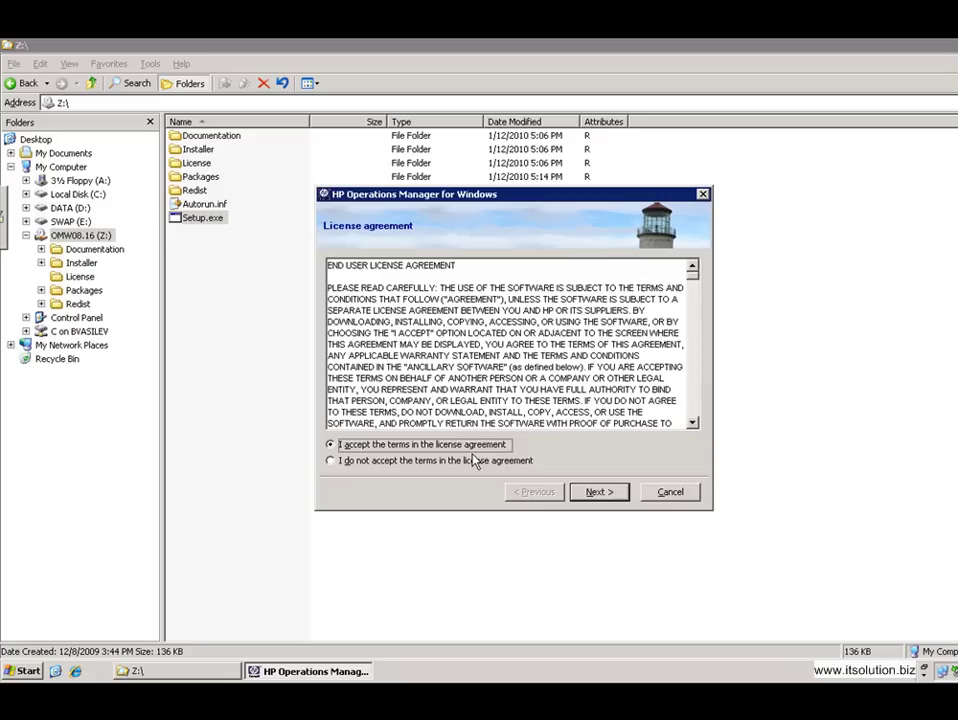
{"action": "left_click", "coordinate": [619, 499]}
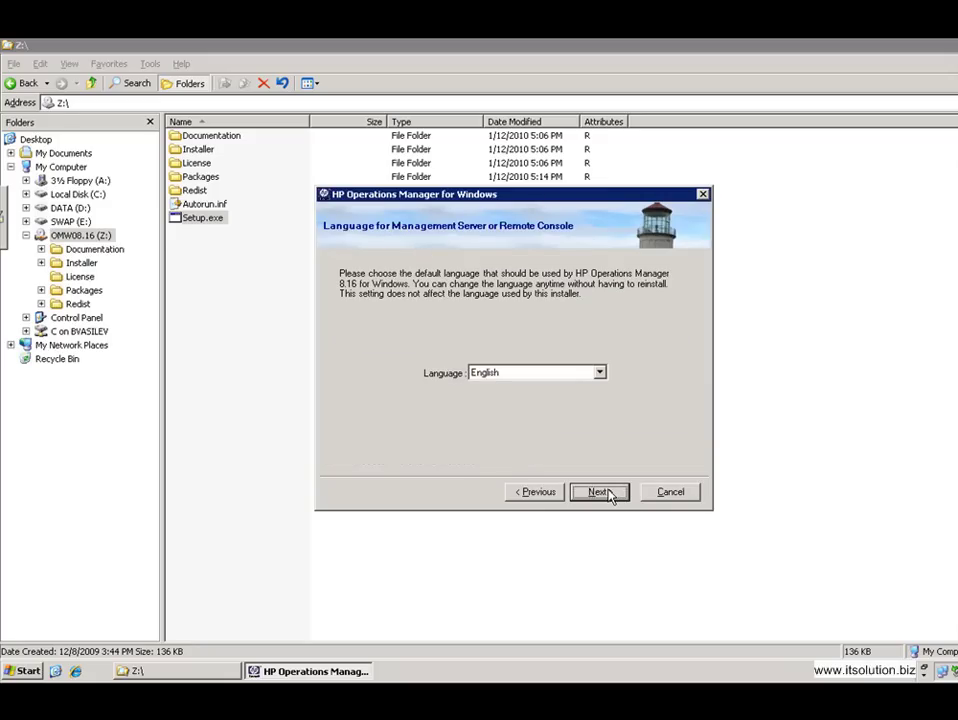
- Keep English as the default language and as the only language to install policies for
{"action": "left_click", "coordinate": [609, 494]}
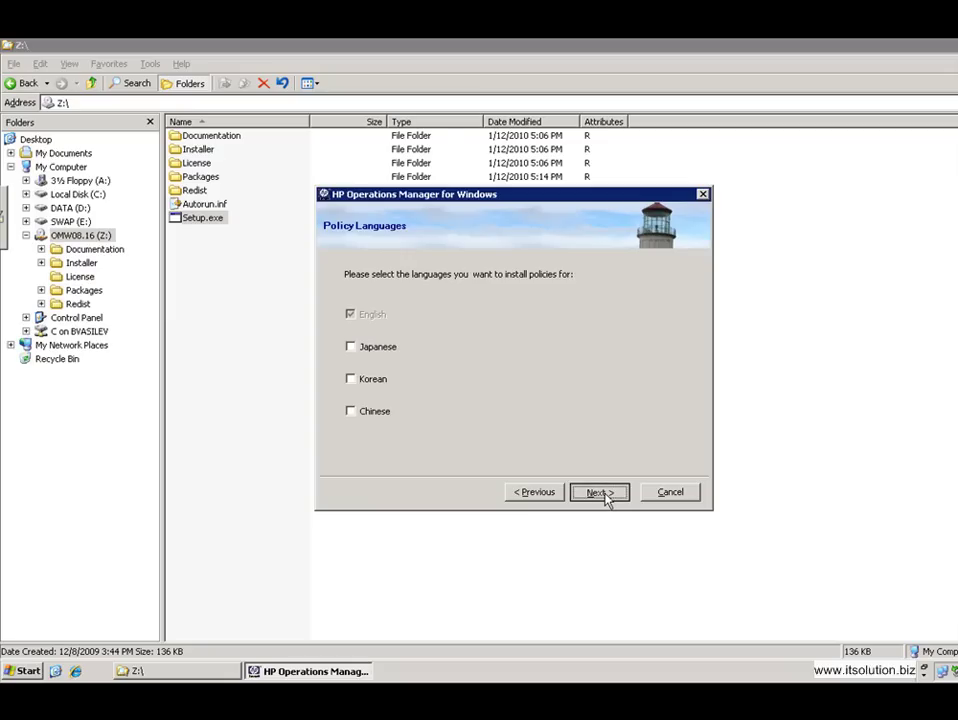
{"action": "left_click", "coordinate": [604, 496]}
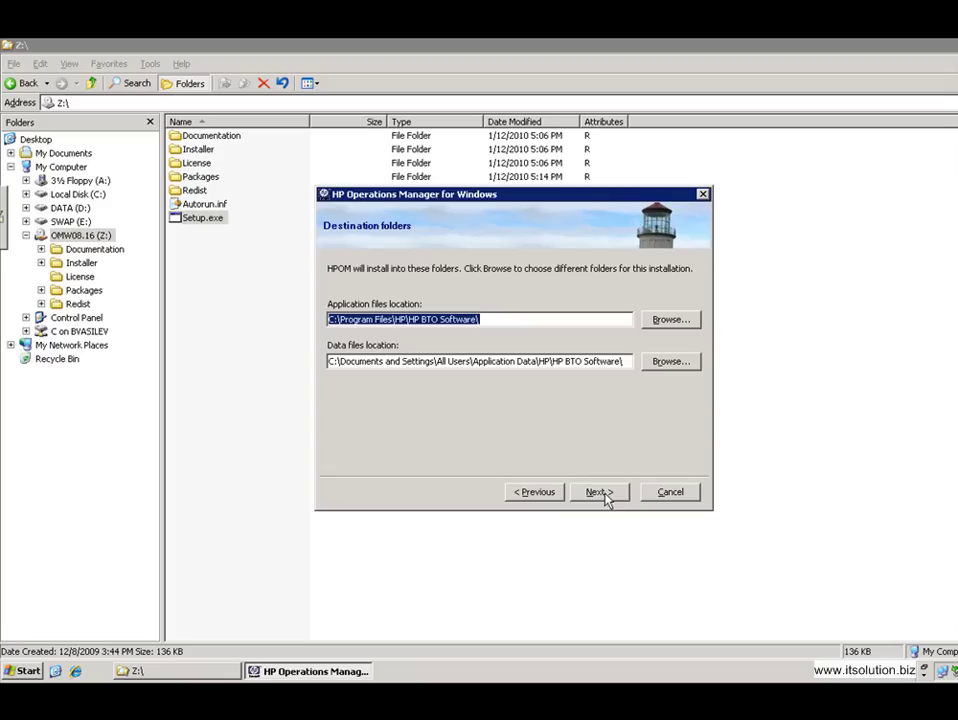
- Create an HPOV_DATA folder on the DATA (D:) drive and use it as the data files location
{"action": "left_click", "coordinate": [676, 366]}
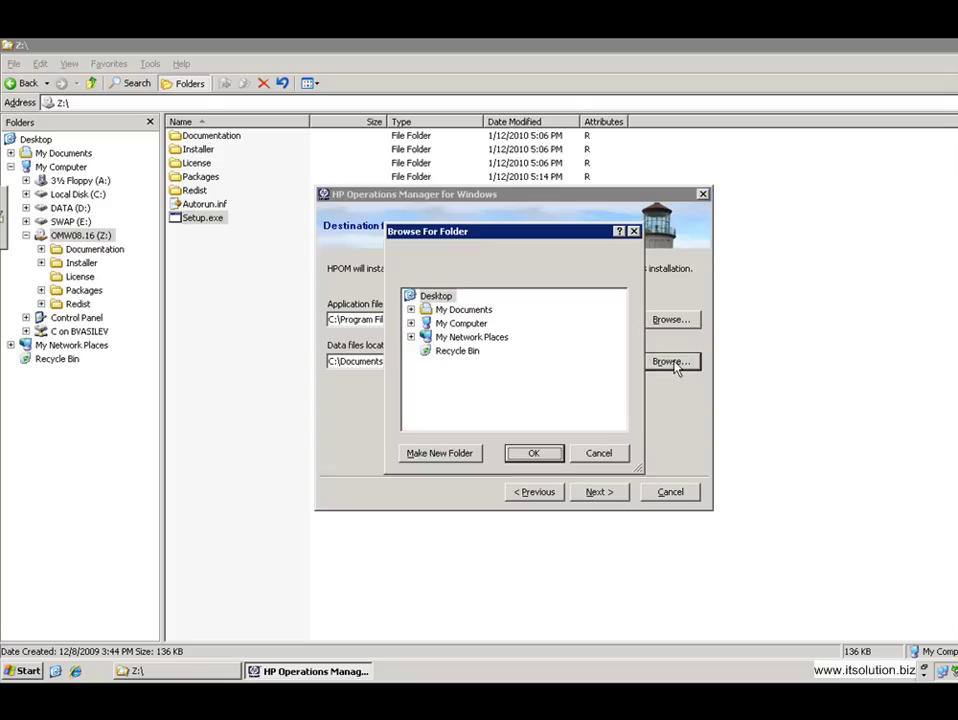
{"action": "double_click", "coordinate": [463, 325]}
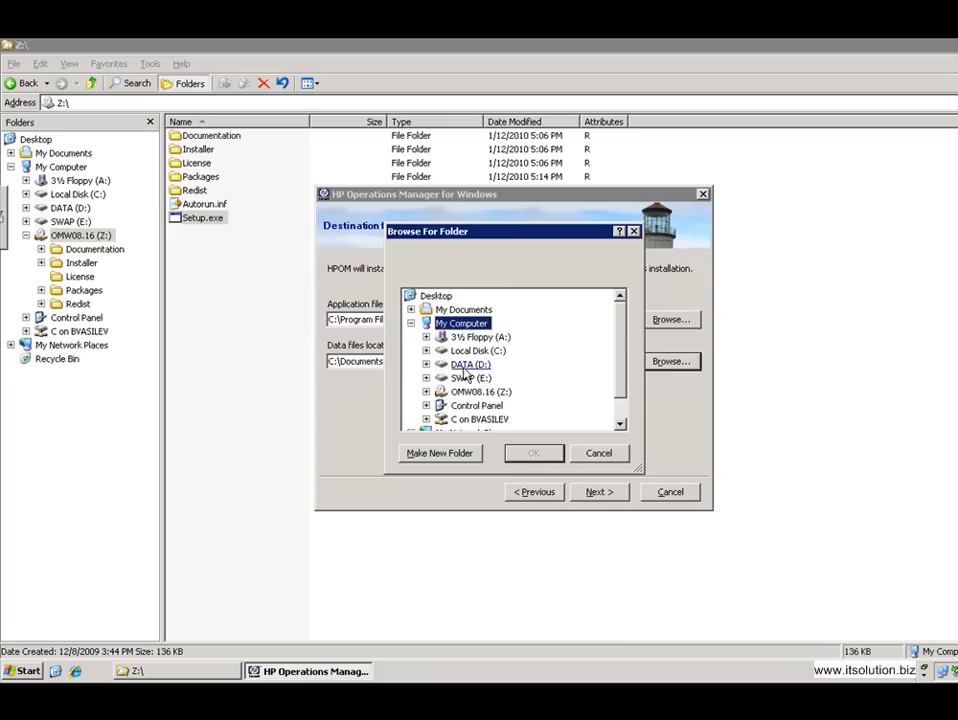
{"action": "double_click", "coordinate": [466, 364]}
{"action": "left_click", "coordinate": [454, 462]}
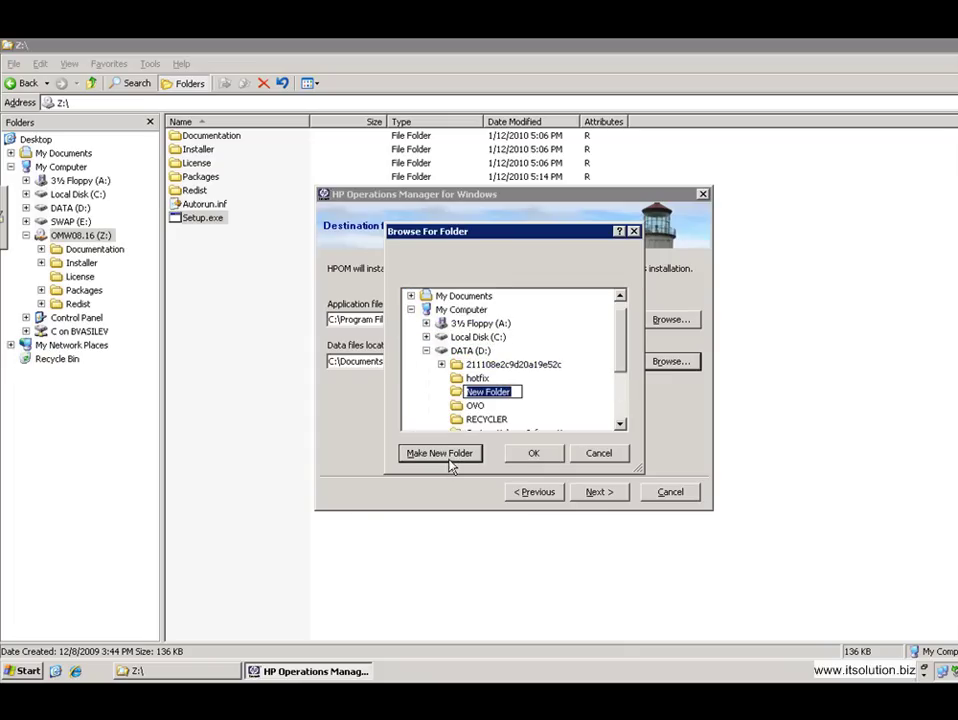
{"action": "type", "text": "HPOV_DATA"}
{"action": "key", "text": "Return"}
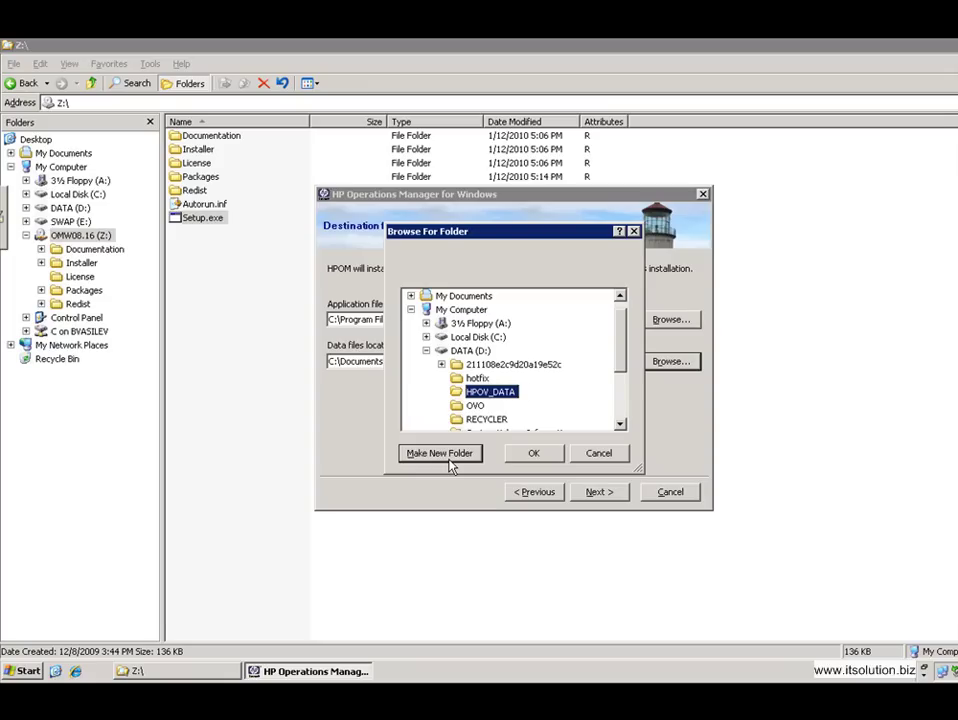
{"action": "left_click", "coordinate": [533, 453]}
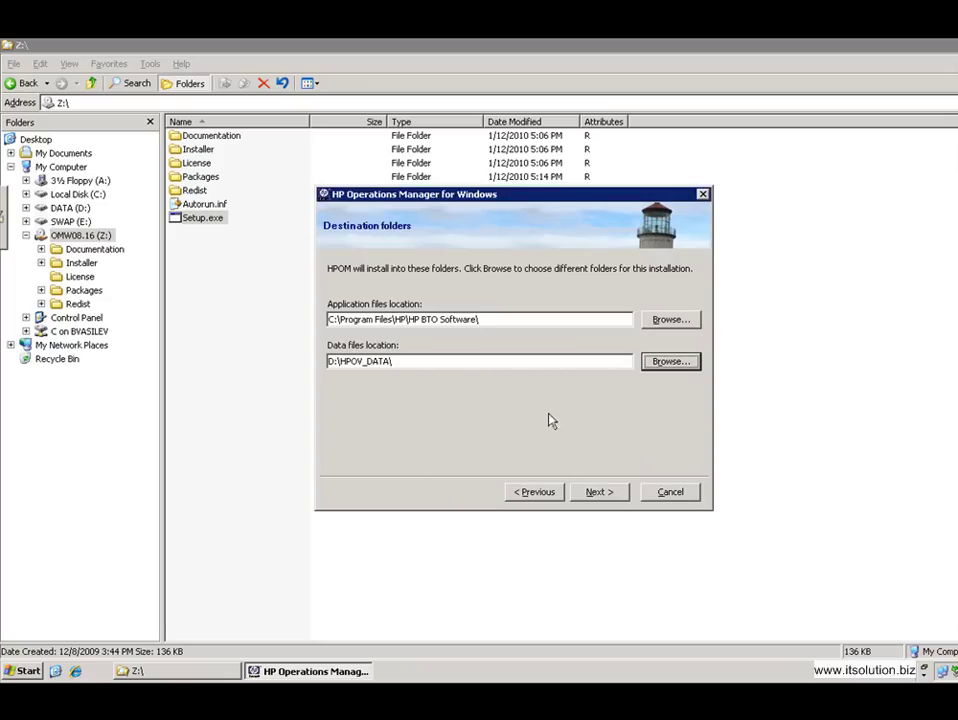
{"action": "left_click", "coordinate": [613, 494]}
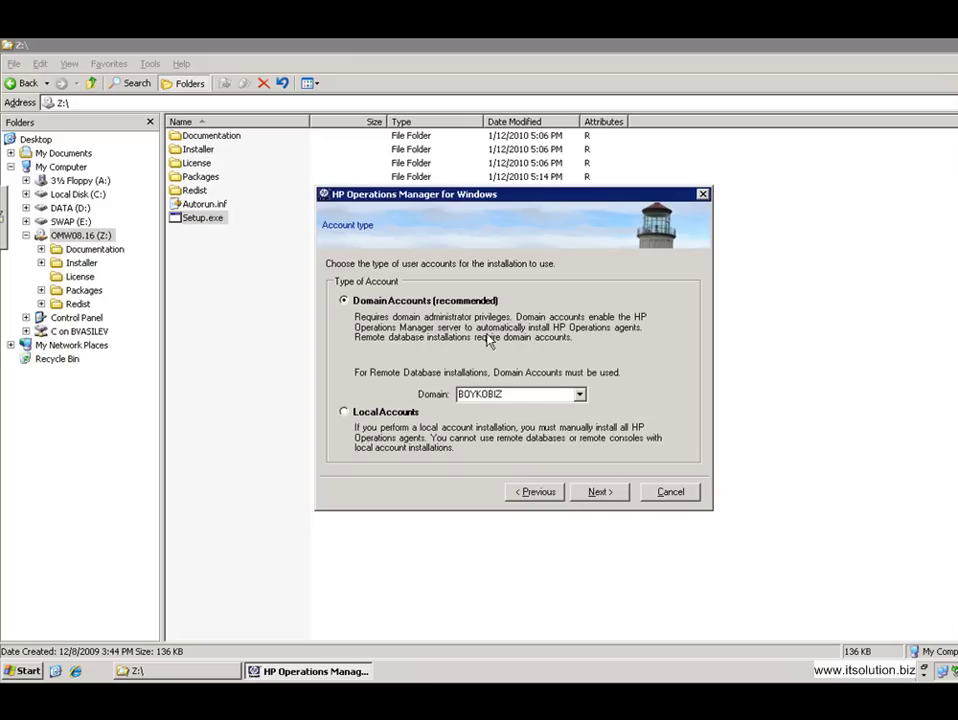
- Keep domain accounts in the BOYKOBIZ domain and continue with HP-OVE-Deleg-User as the deployment account with delegation enabled
{"action": "left_click", "coordinate": [597, 492]}
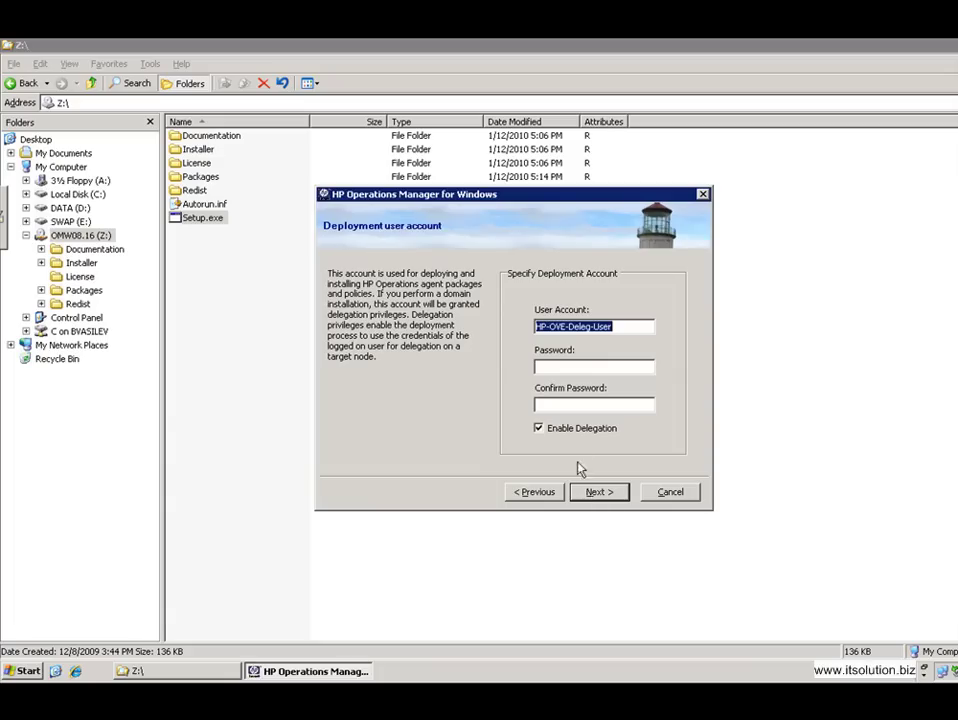
{"action": "key", "text": "Return"}
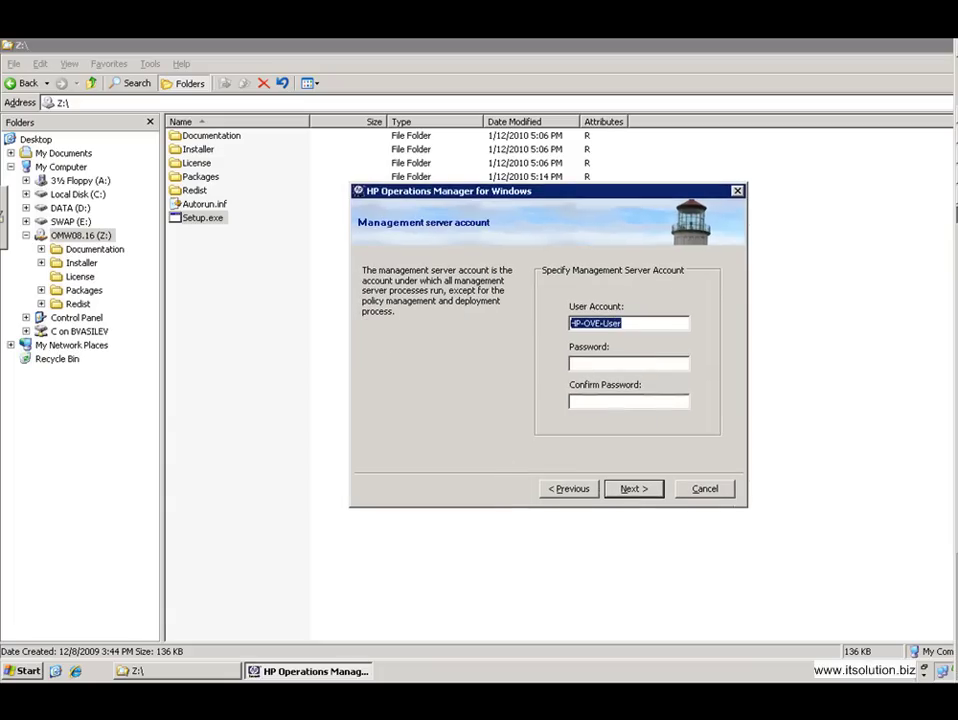
- Enter and confirm the password of the HP-OVE-User management server account, and agree to create that account
{"action": "left_click", "coordinate": [593, 364]}
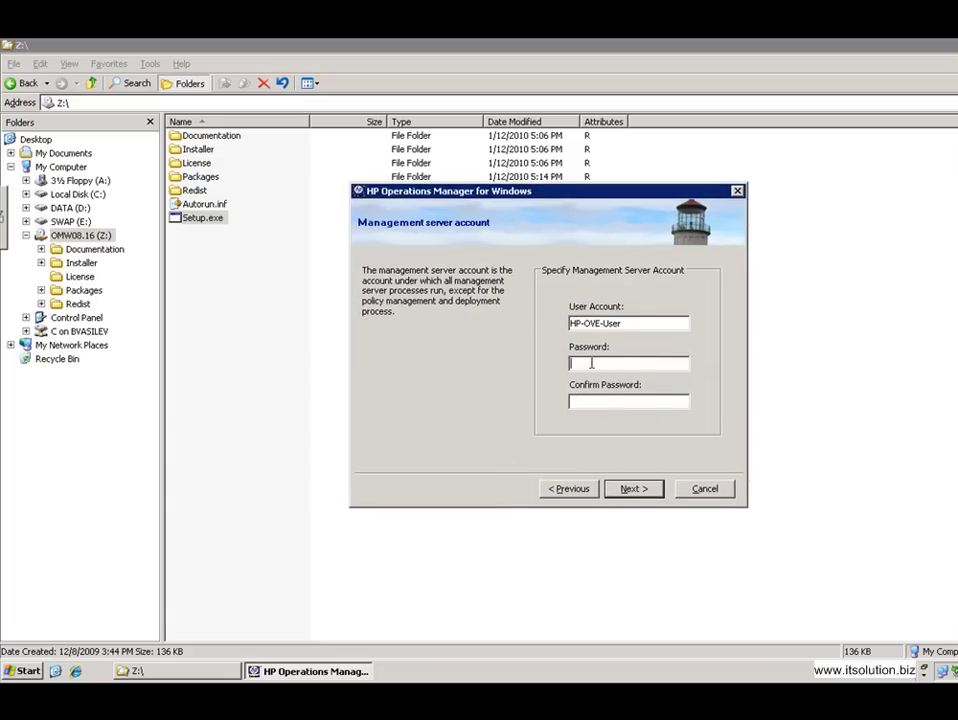
{"action": "type", "text": "************"}
{"action": "key", "text": "Tab"}
{"action": "type", "text": "************"}
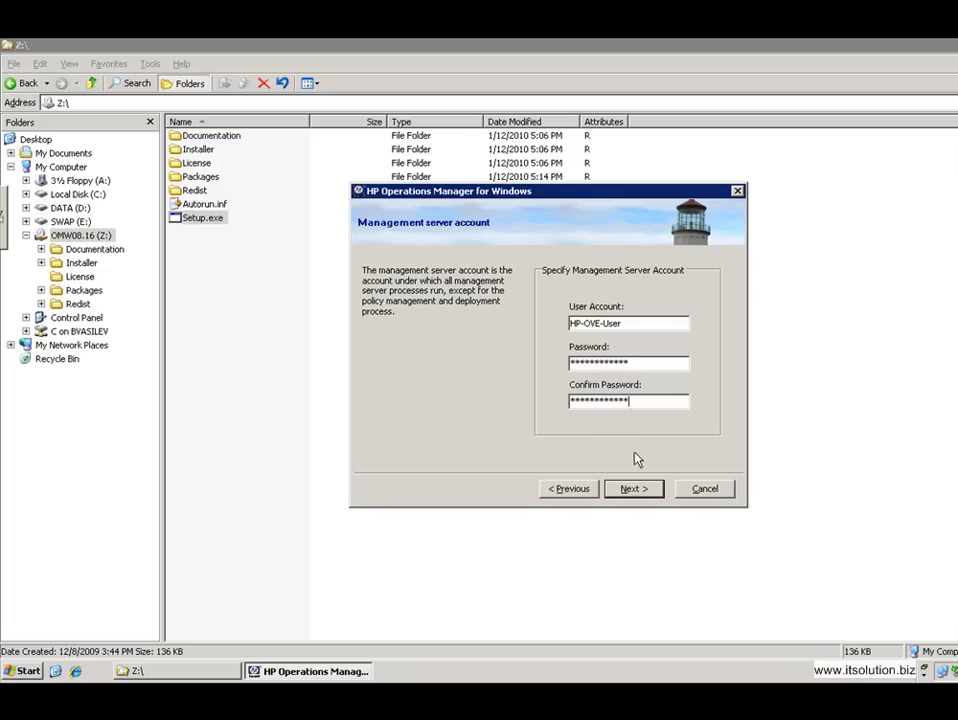
{"action": "left_click", "coordinate": [643, 490]}
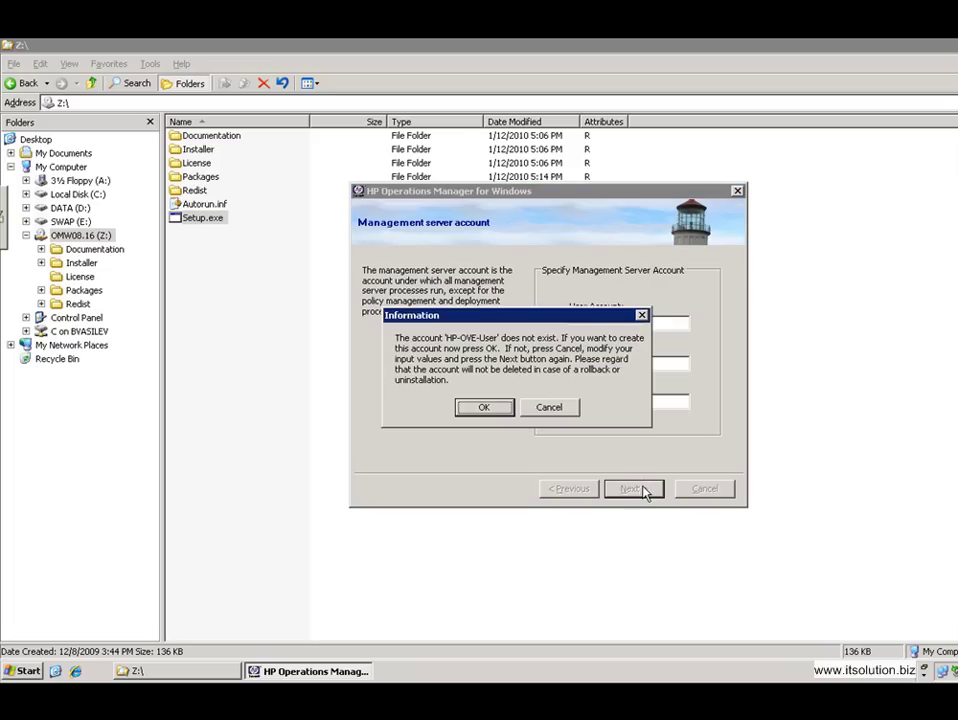
{"action": "left_click", "coordinate": [486, 409]}
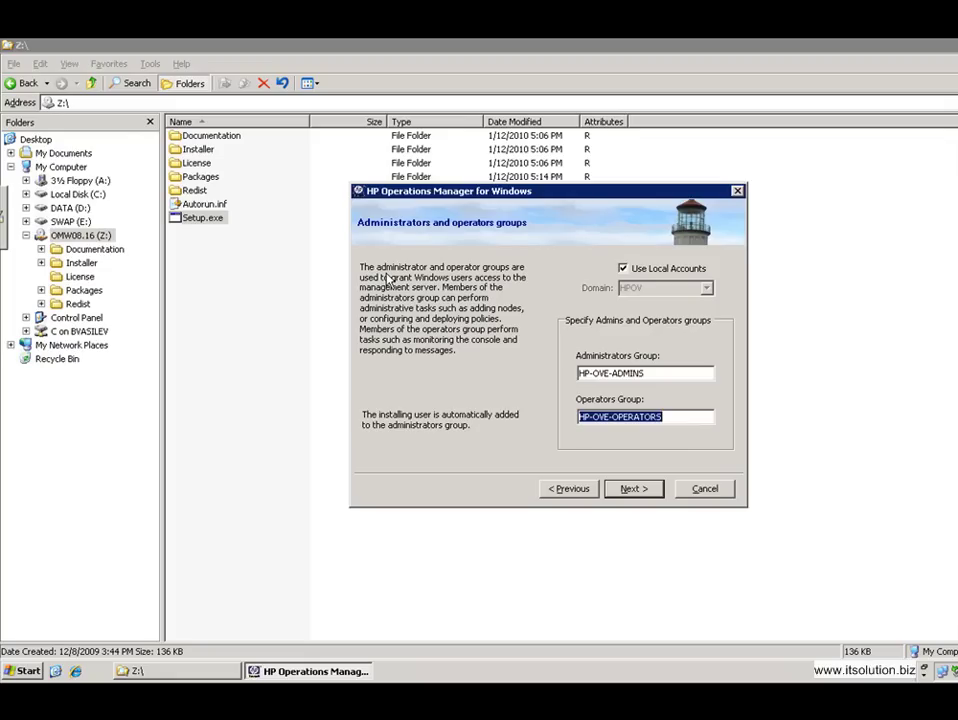
- Place the HP-OVE-ADMINS and HP-OVE-OPERATORS groups in the BOYKOBIZ domain instead of using local accounts
{"action": "left_click", "coordinate": [623, 268]}
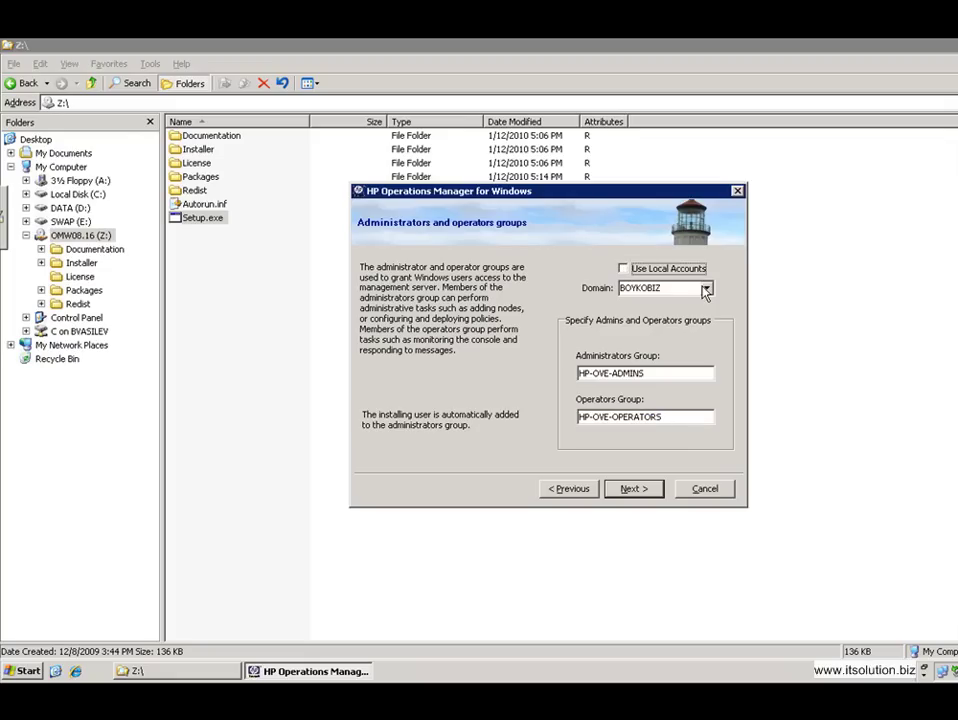
{"action": "left_click", "coordinate": [706, 291]}
{"action": "left_click", "coordinate": [706, 291]}
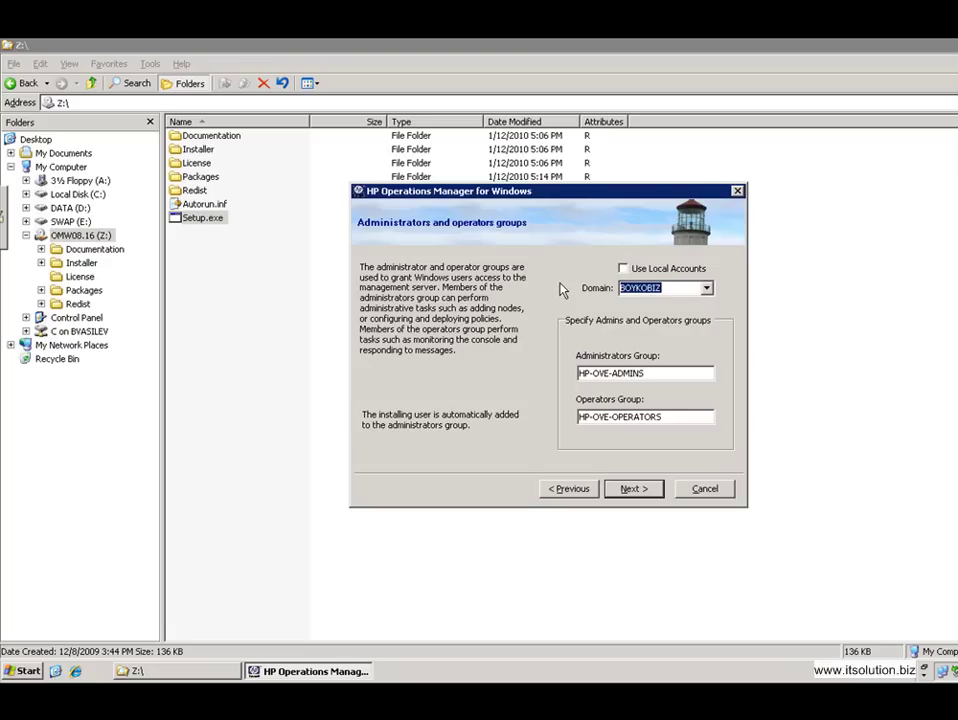
{"action": "left_click", "coordinate": [630, 490]}
{"action": "left_click", "coordinate": [632, 492]}
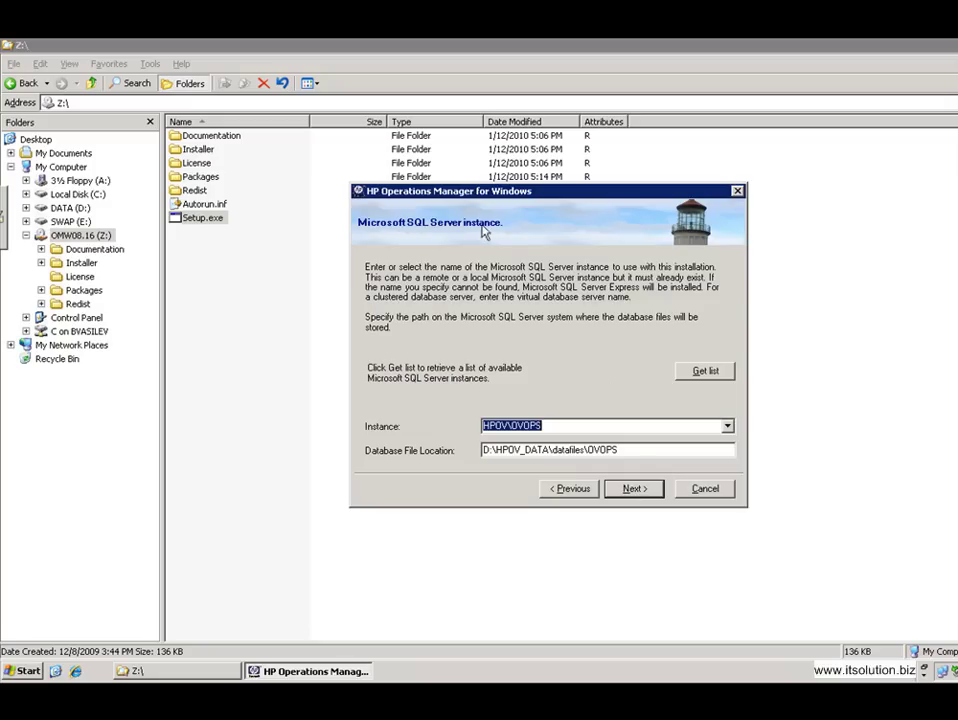
- Retrieve the available Microsoft SQL Server instances and use SRV2 with the database file location D:\HPOV_DATA\datafiles\unnamed
{"action": "left_click", "coordinate": [704, 371]}
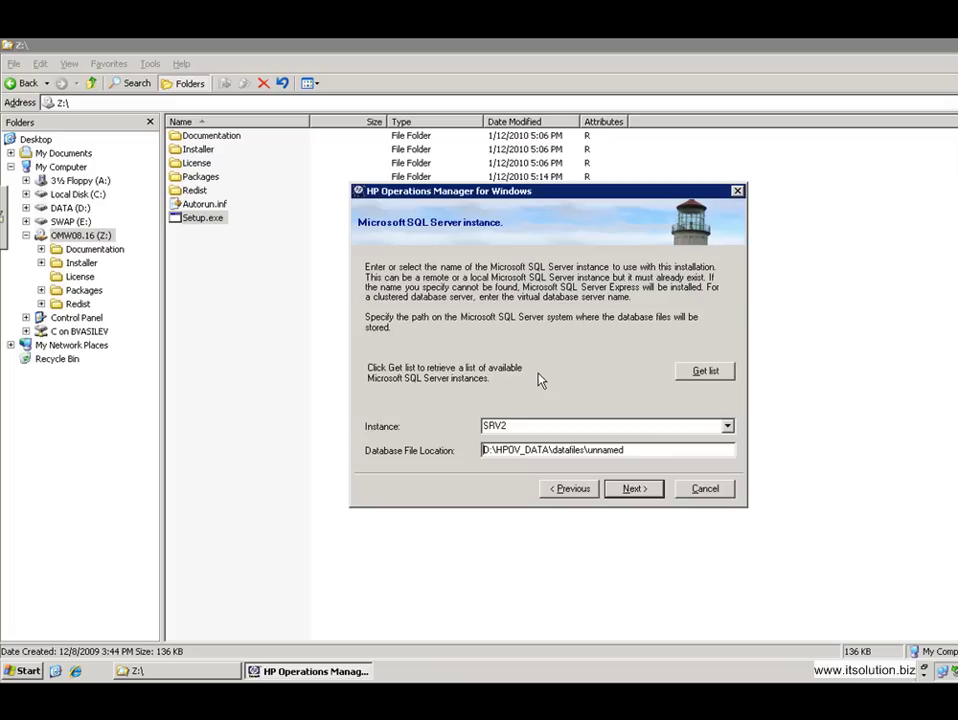
{"action": "left_click", "coordinate": [732, 428]}
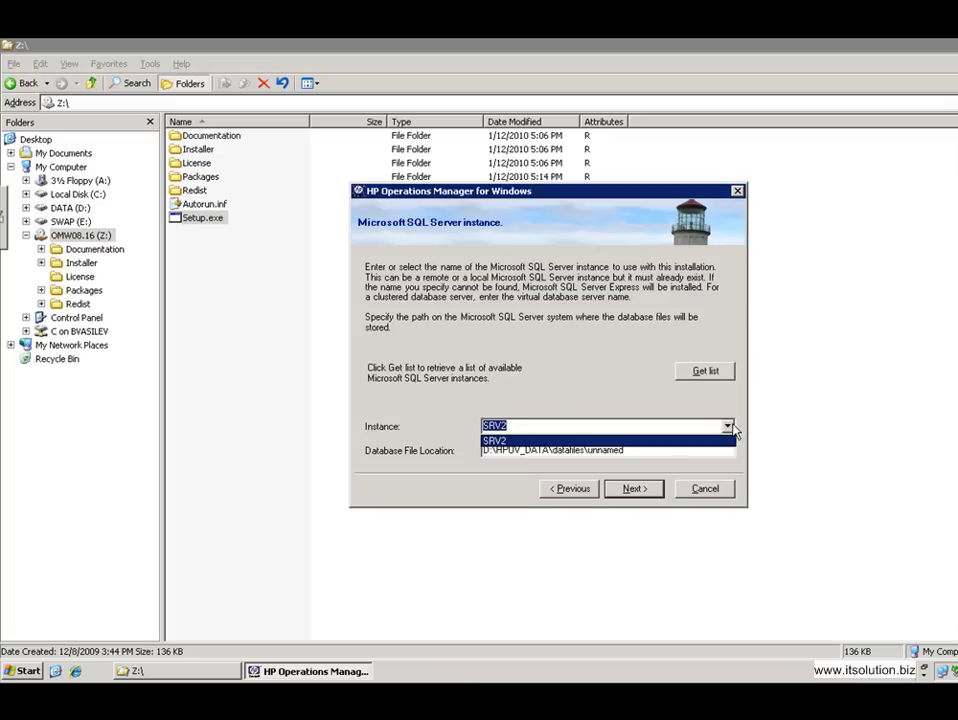
{"action": "left_click", "coordinate": [729, 427]}
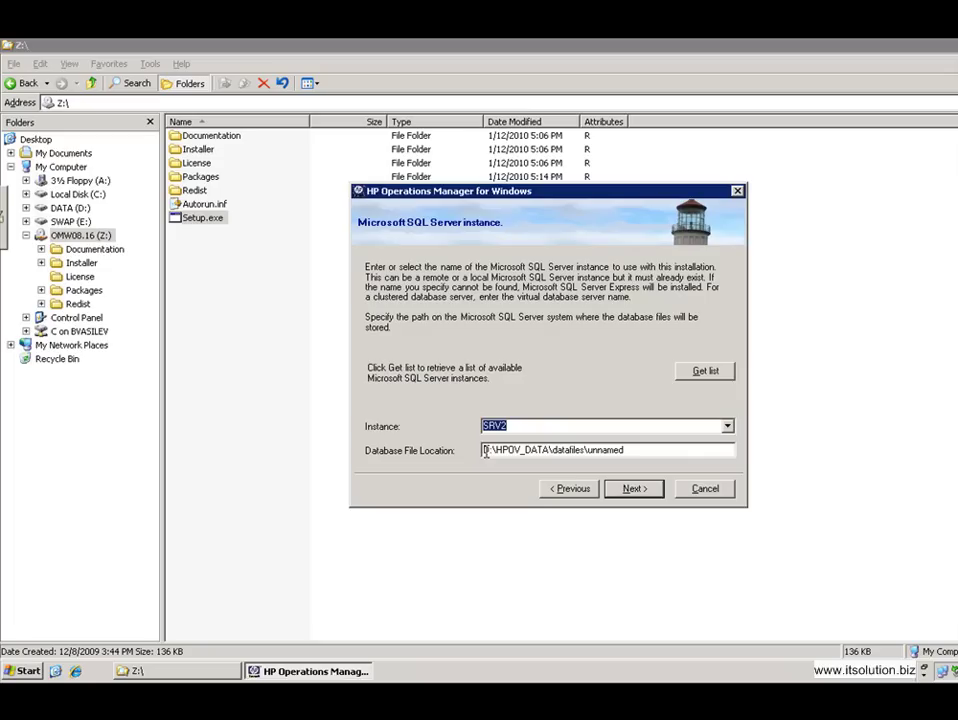
{"action": "left_click", "coordinate": [641, 494]}
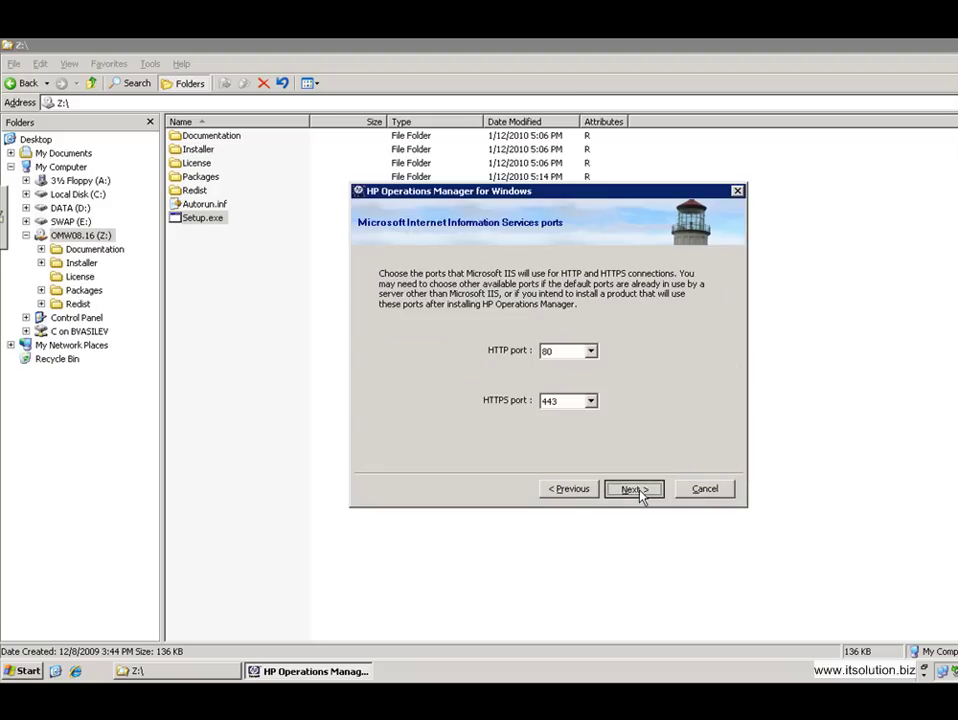
- Keep IIS ports 80 for HTTP and 443 for HTTPS, and leave the Microsoft Windows firewall rules setup enabled
{"action": "left_click", "coordinate": [641, 494]}
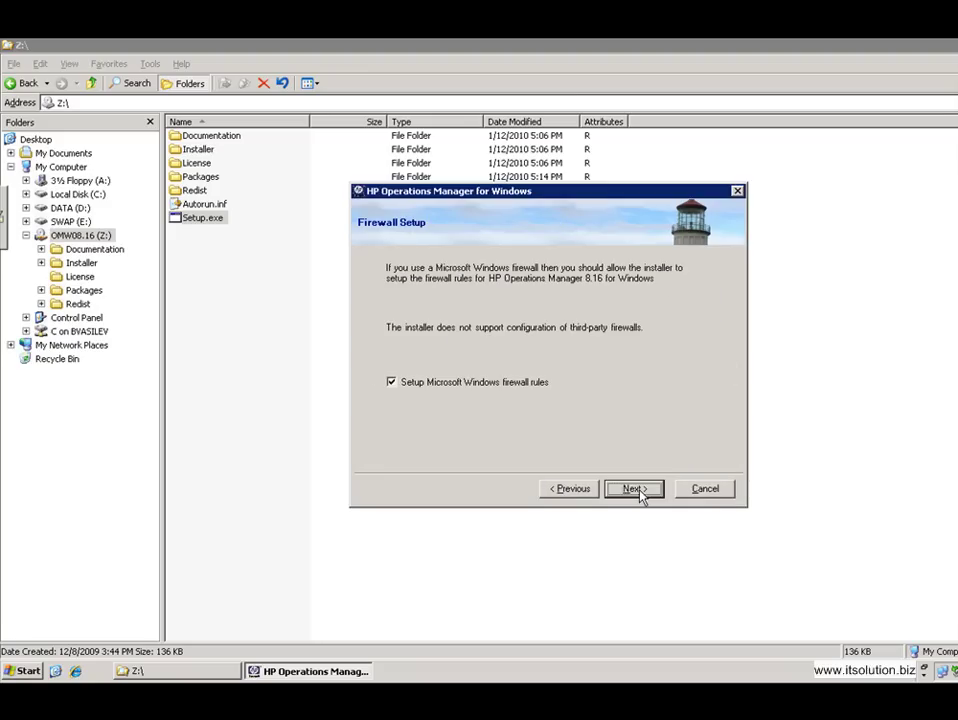
{"action": "left_click", "coordinate": [641, 489]}
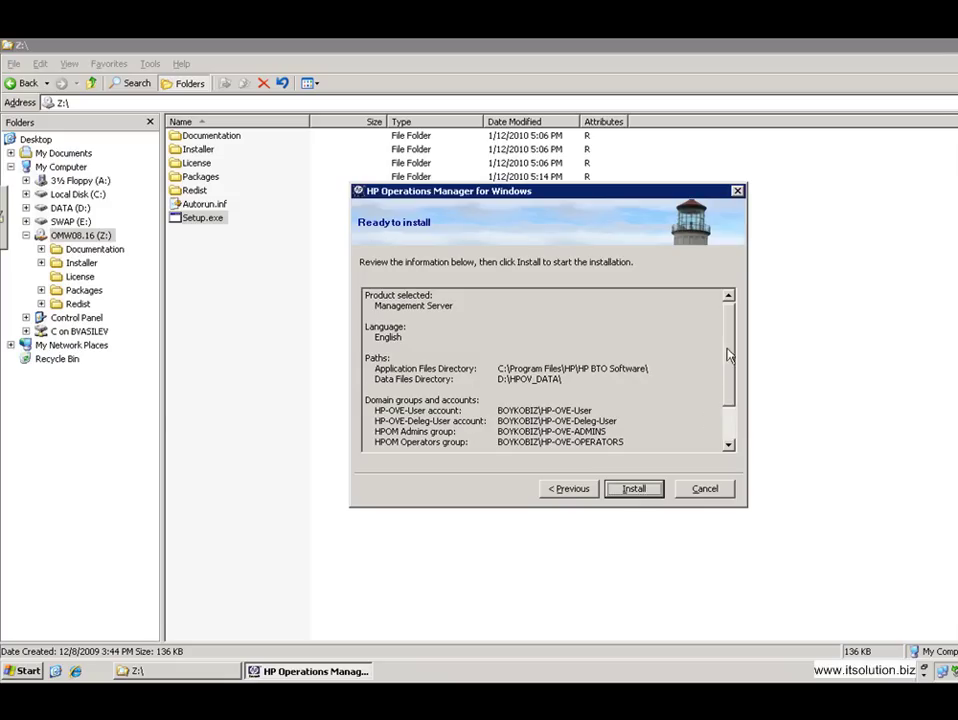
- Review the installation summary down to the remote database section and start the installation
{"action": "scroll", "coordinate": [728, 348], "scroll_direction": "down", "scroll_amount": 2}
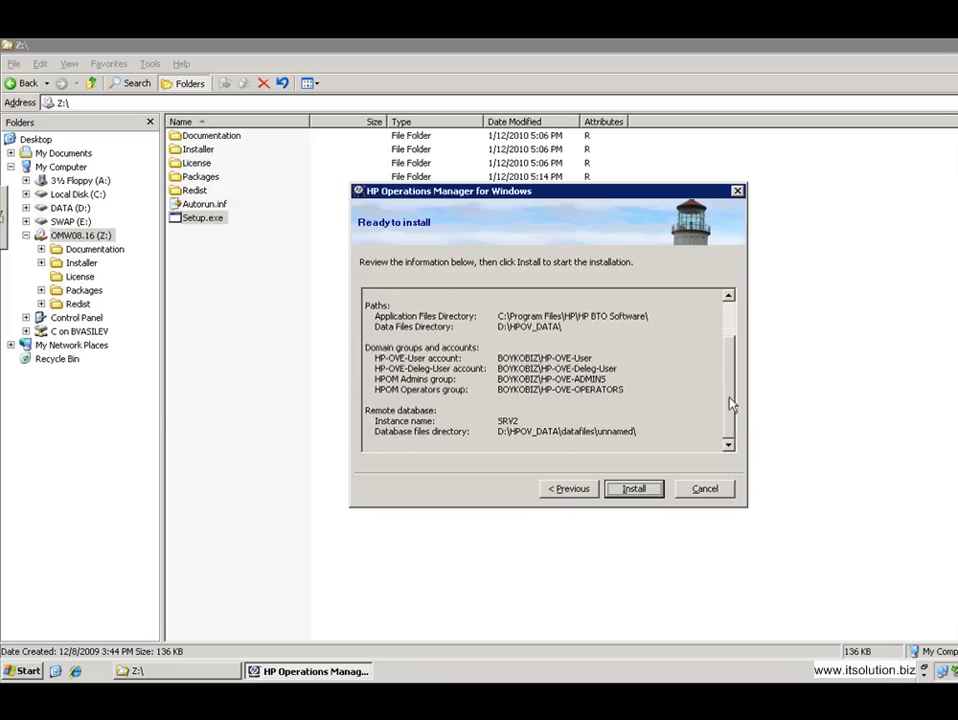
{"action": "left_click", "coordinate": [641, 495]}
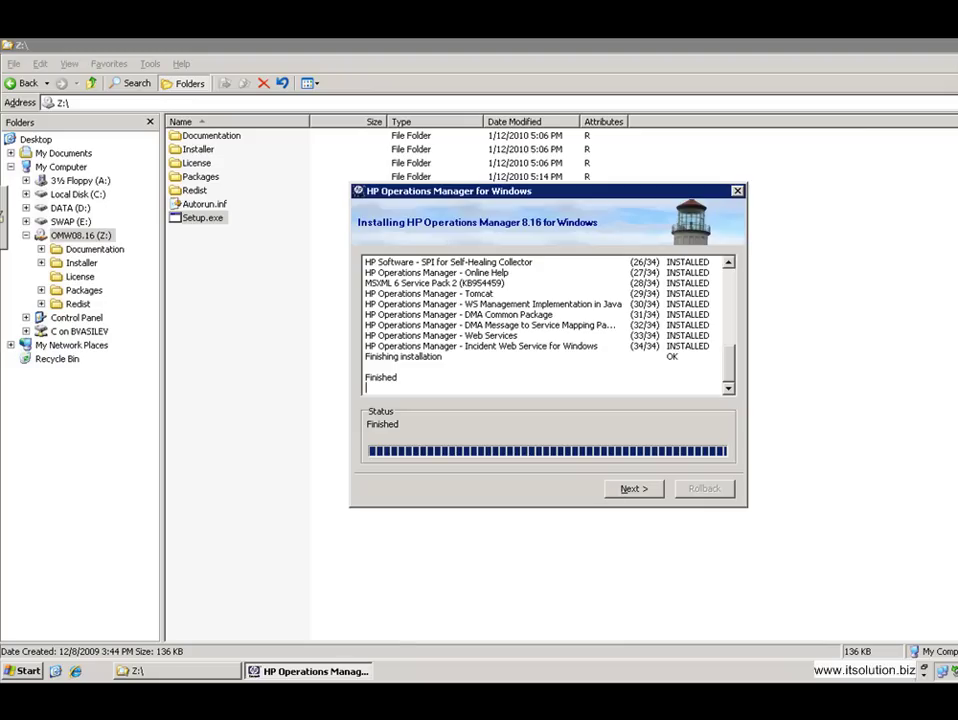
- Complete the wizard with the results log file set to open, and enlarge the log window to show full lines
{"action": "left_click", "coordinate": [632, 491]}
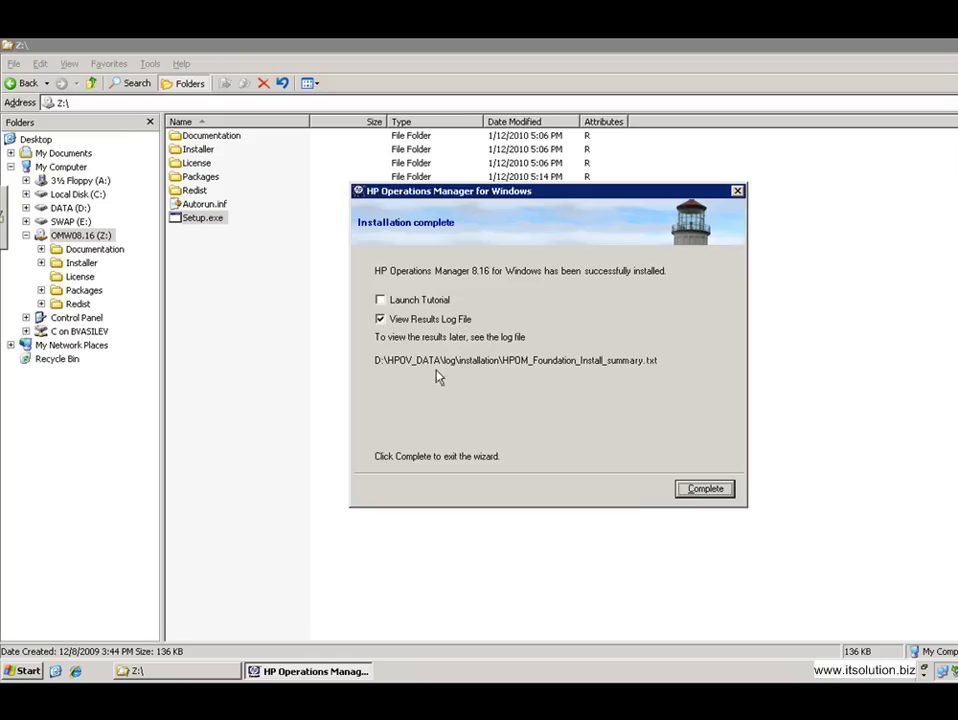
{"action": "left_click", "coordinate": [703, 496]}
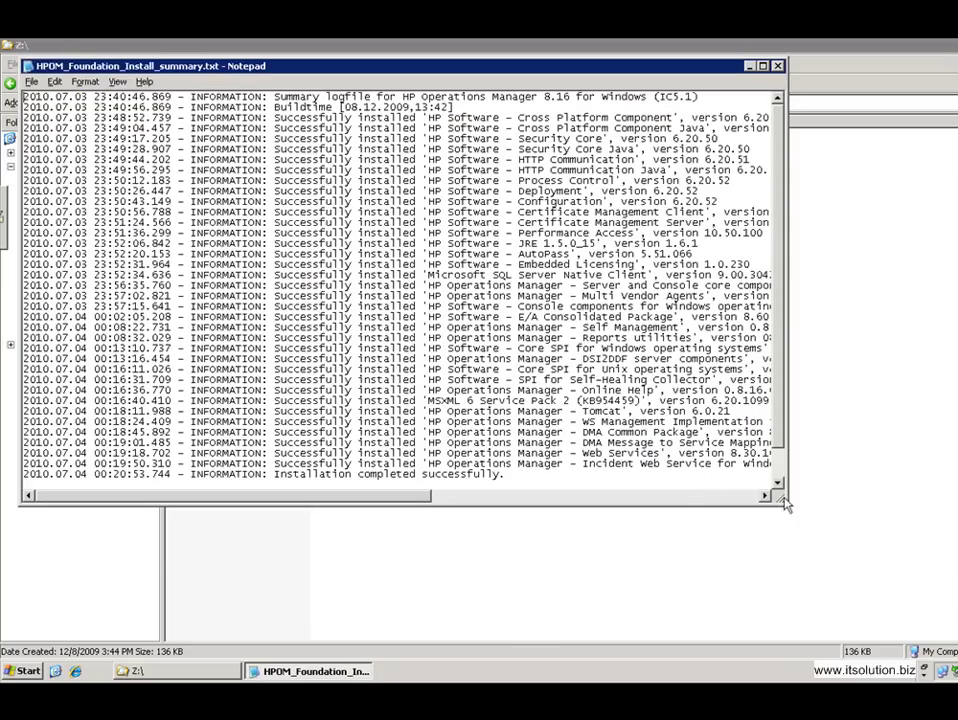
{"action": "left_click_drag", "start_coordinate": [786, 503], "coordinate": [957, 628]}
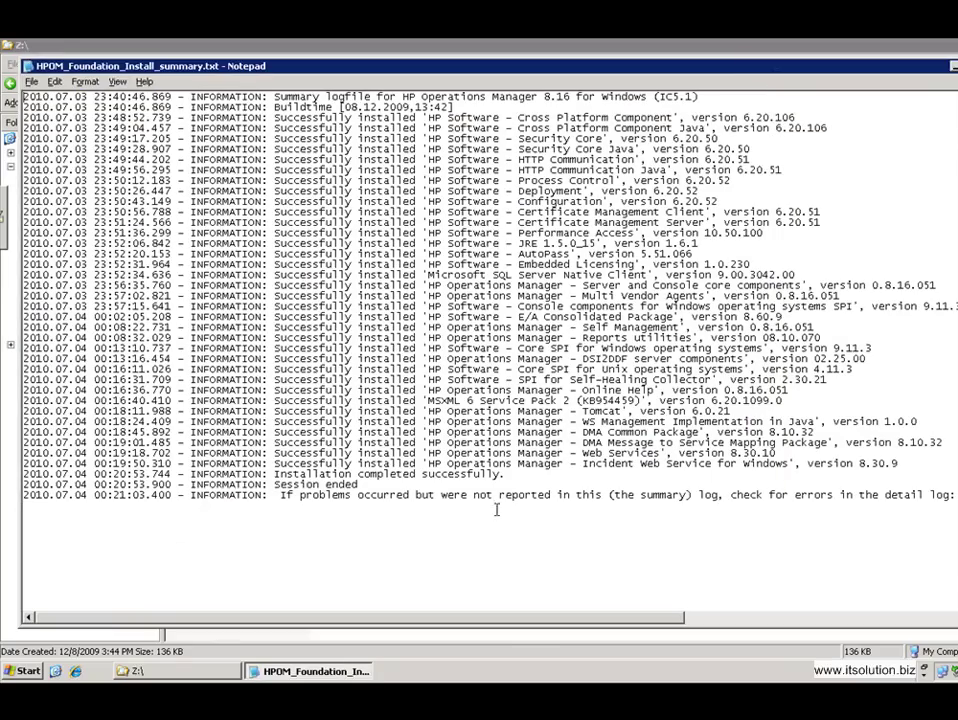